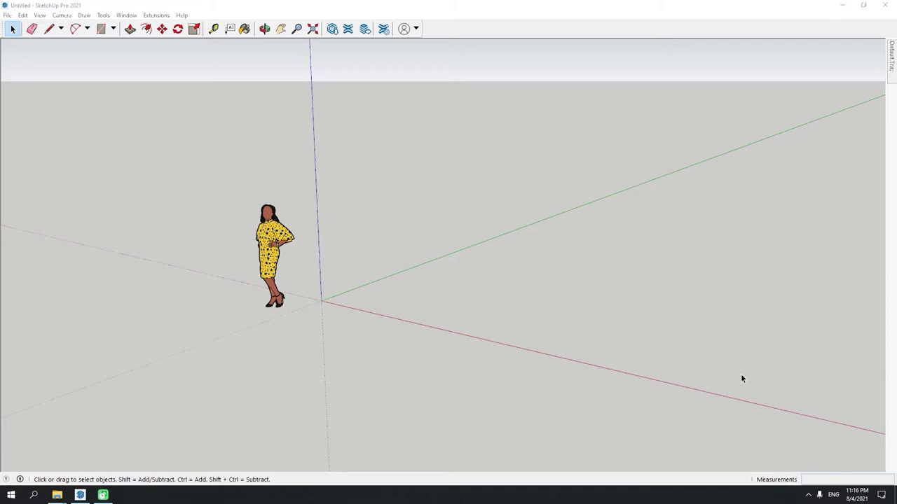
# - Browse the menu bar from File across to Extensions, which lists Enscape
pyautogui.click(7, 15)
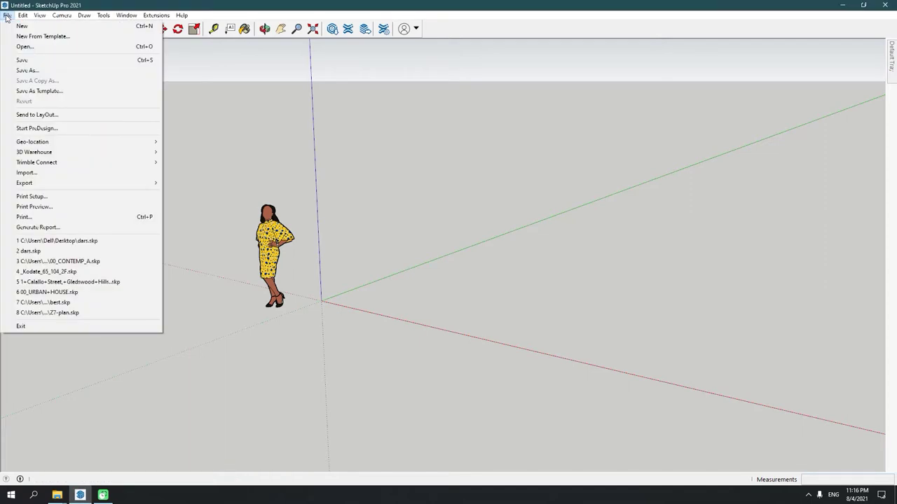
pyautogui.click(177, 15)
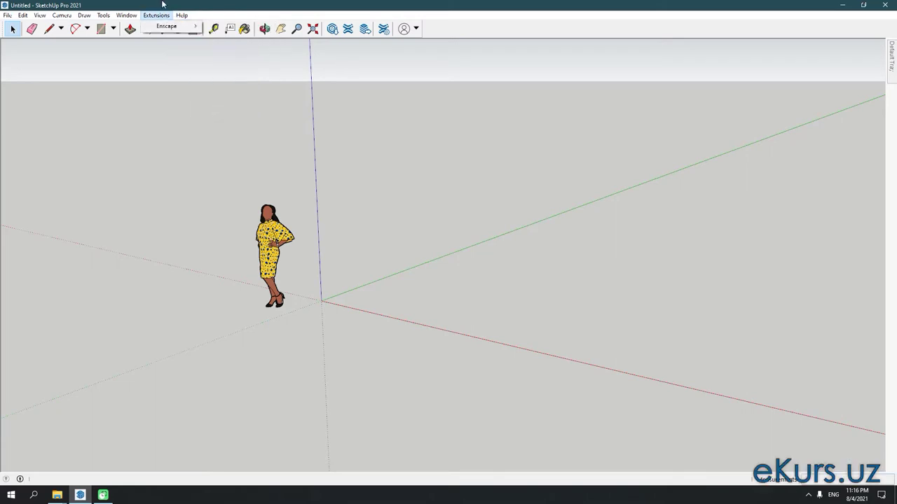
pyautogui.click(6, 15)
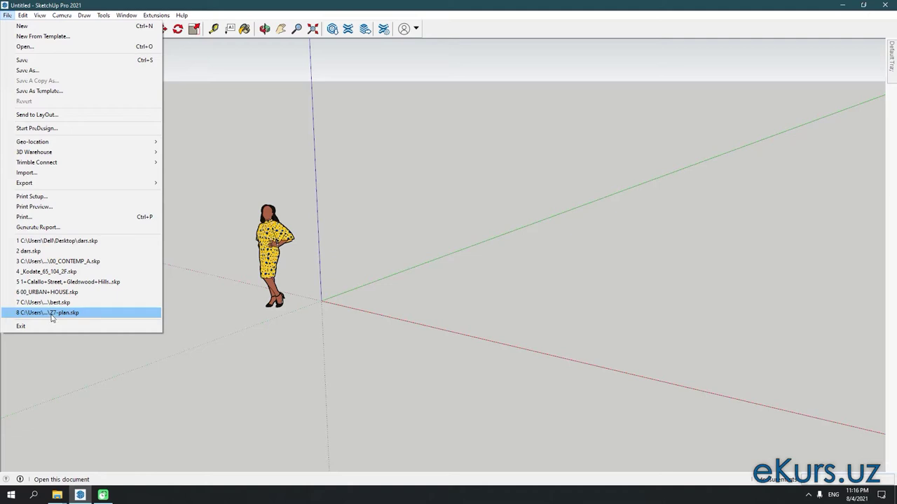
# - Inspect the File menu's Export and Trimble Connect submenus, then open the Edit and View menus
pyautogui.click(246, 155)
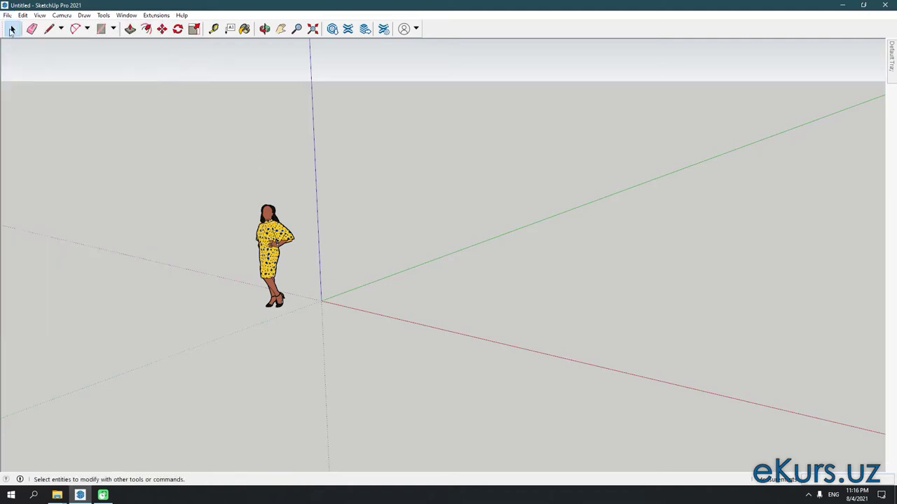
pyautogui.click(9, 14)
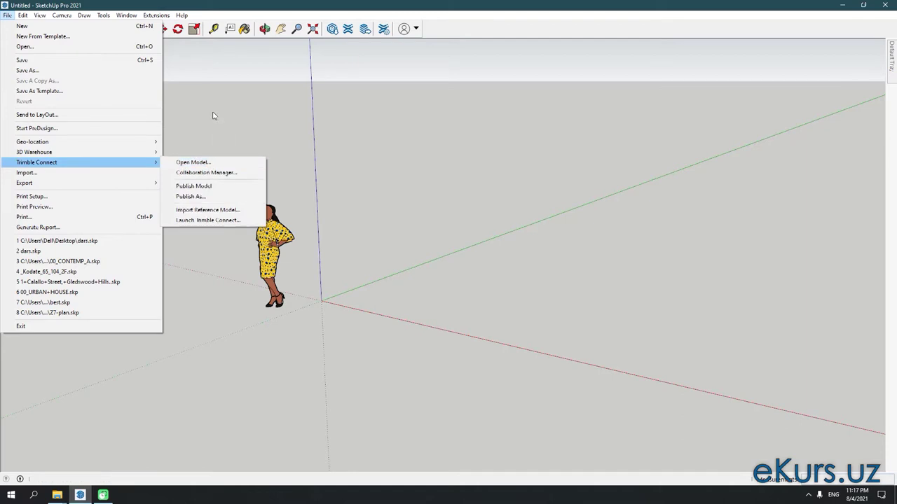
pyautogui.click(50, 29)
pyautogui.click(21, 15)
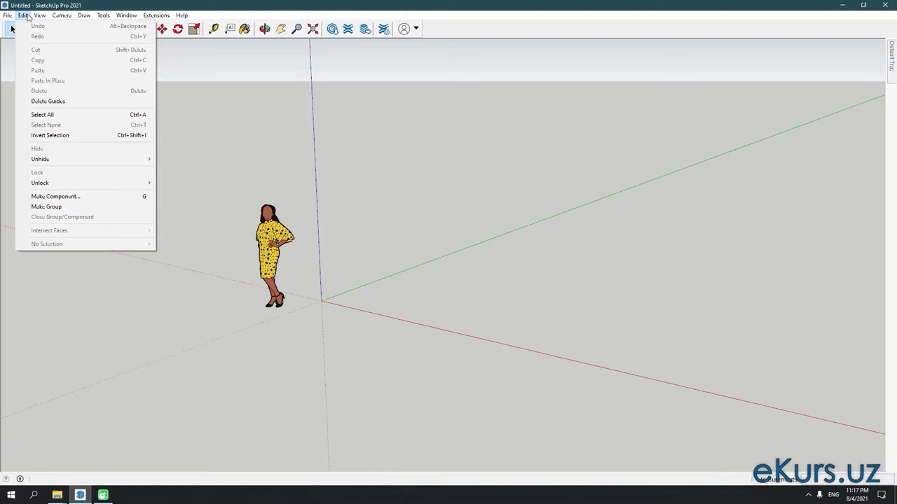
pyautogui.click(40, 15)
# - Reopen the View menu showing Axes, Guides, Shadows and Toolbars options
pyautogui.click(40, 16)
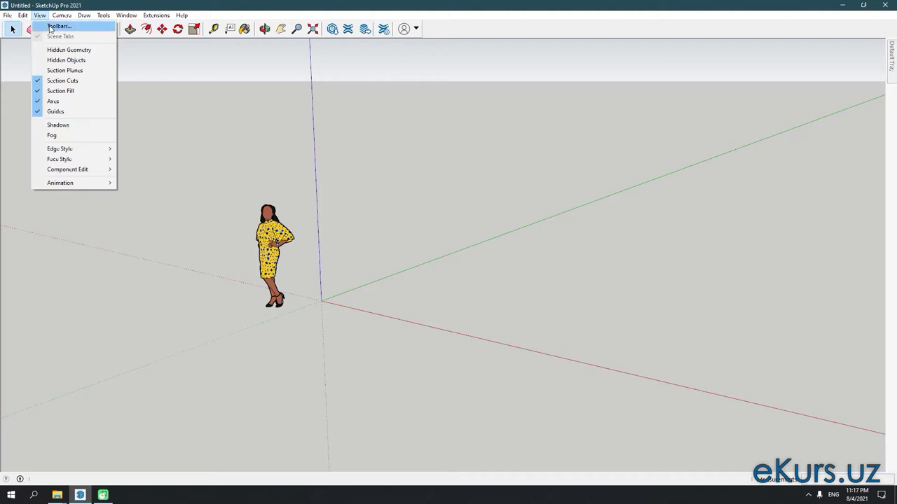
# - Tick Large Tool Set in the Toolbars dialog, close it, and browse the Camera menu
pyautogui.click(50, 28)
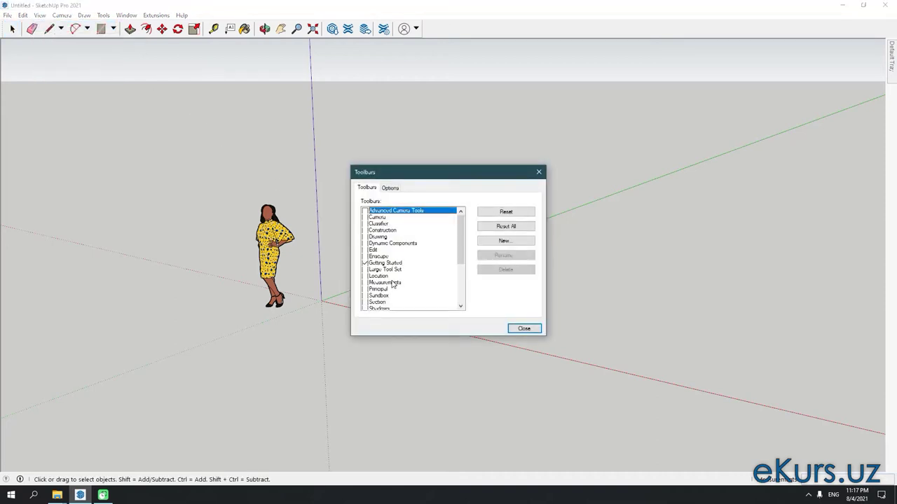
pyautogui.click(364, 270)
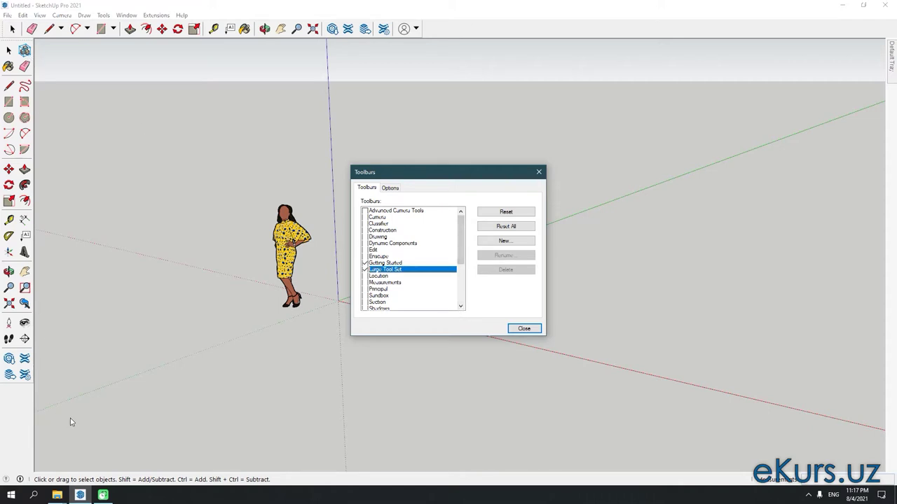
pyautogui.click(524, 329)
pyautogui.click(68, 16)
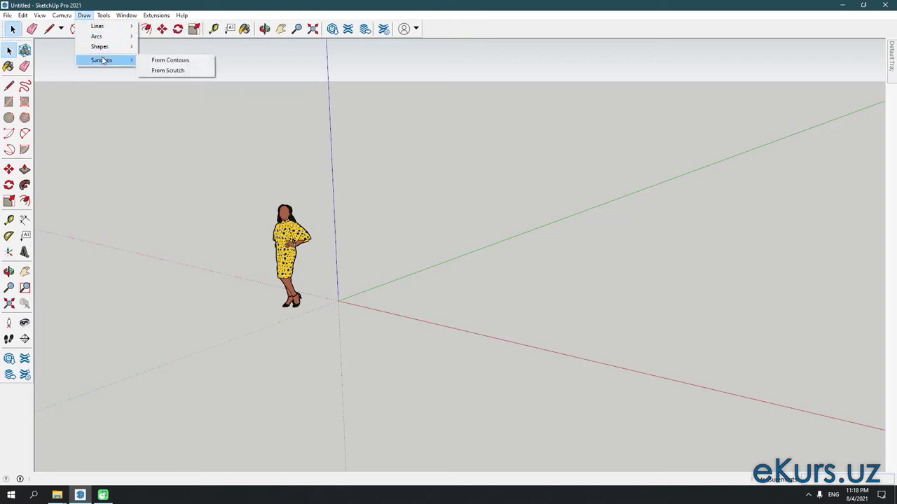
pyautogui.moveTo(100, 46)
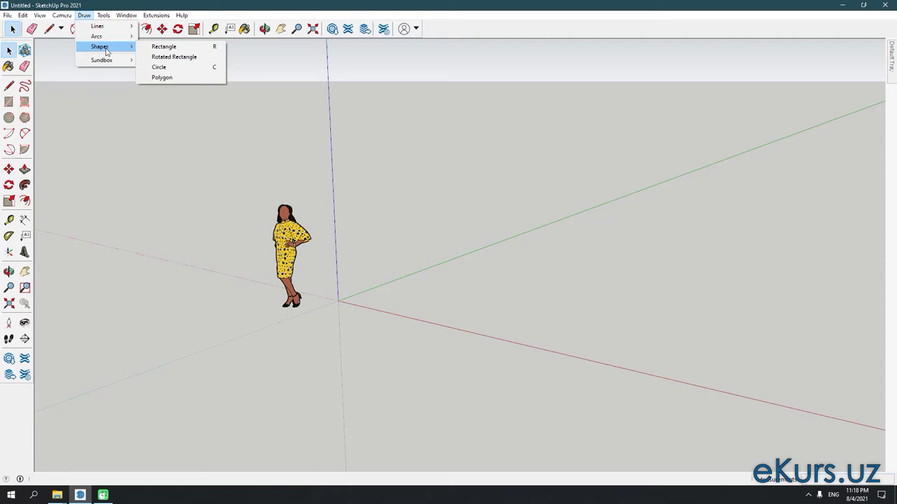
# - Close the Draw menu, browse the Tools menu, then open Window > Default Tray
pyautogui.click(102, 83)
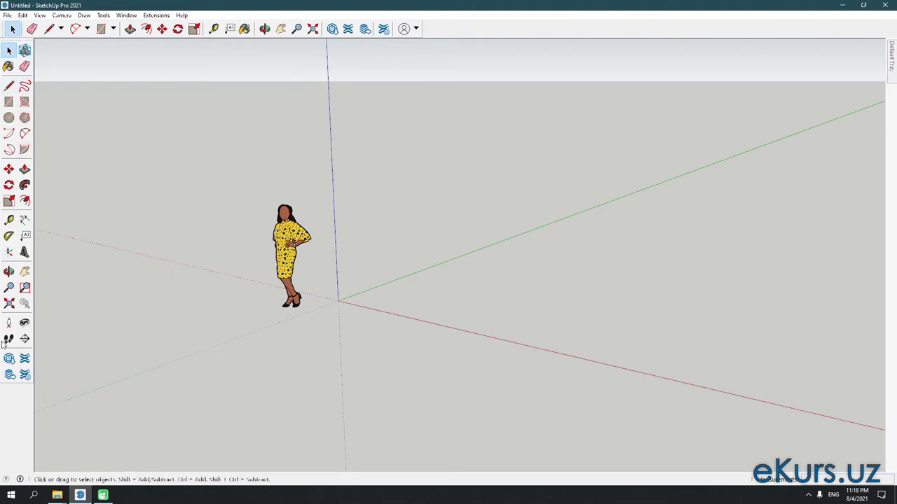
pyautogui.click(106, 16)
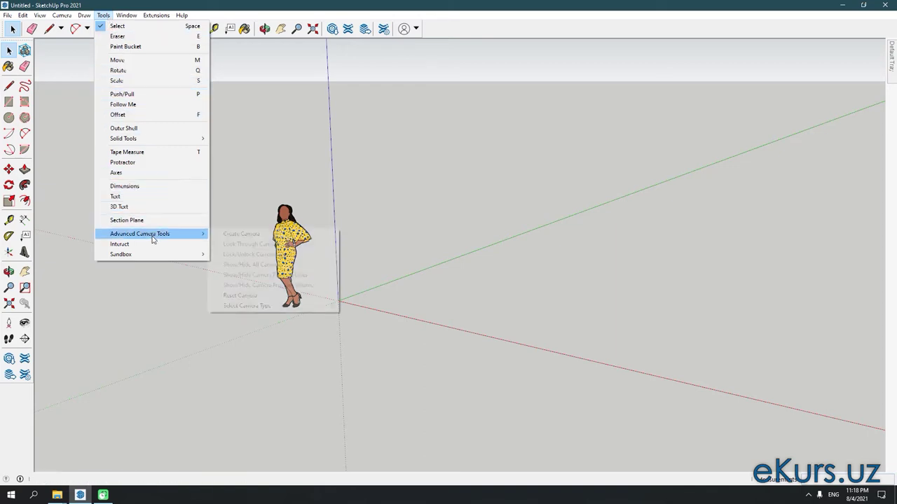
pyautogui.click(64, 179)
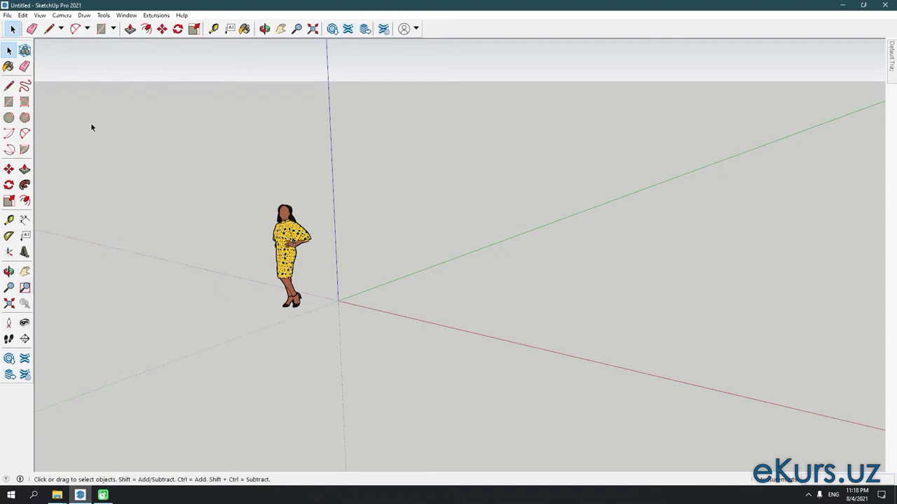
pyautogui.click(130, 15)
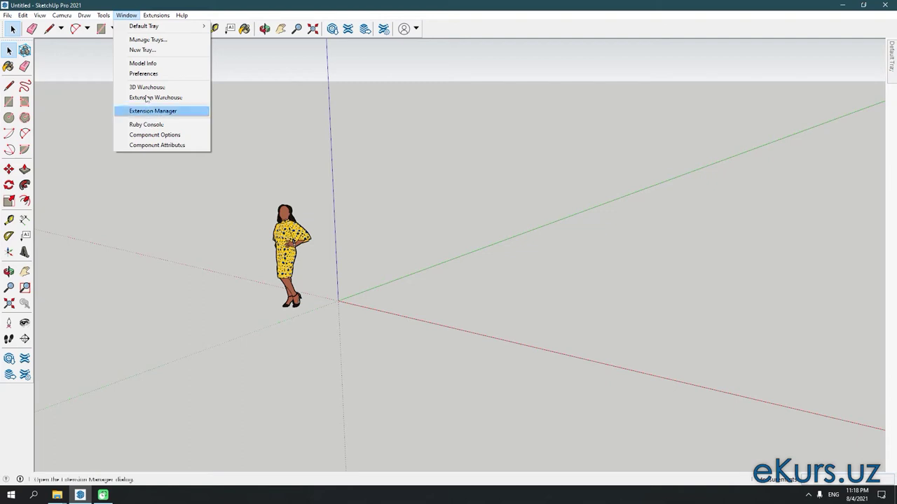
pyautogui.moveTo(150, 26)
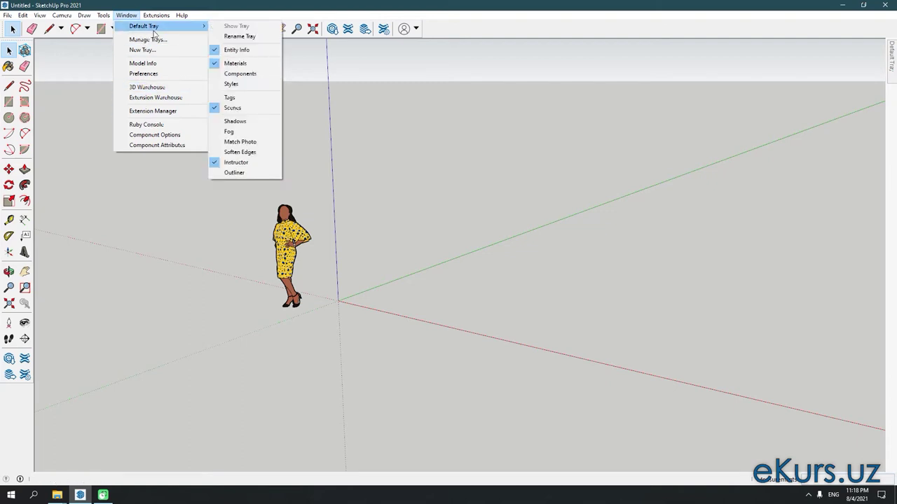
# - Switch the Materials panel to the Water collection, then to Synthetic Surfaces
pyautogui.click(858, 66)
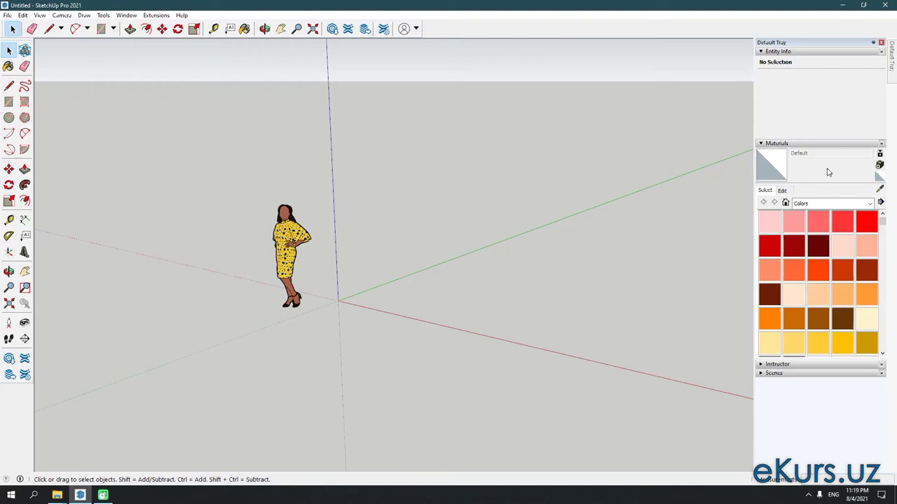
pyautogui.click(818, 204)
pyautogui.scroll(-1, 820, 204)
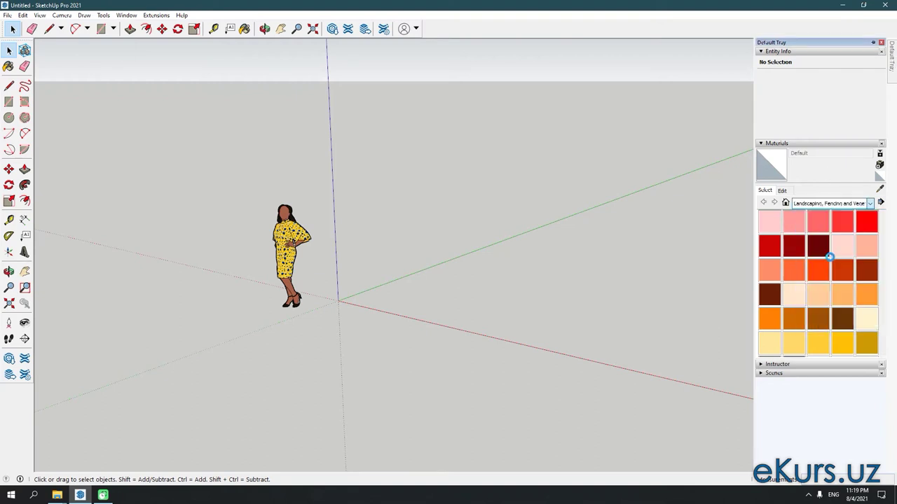
pyautogui.scroll(-2, 841, 205)
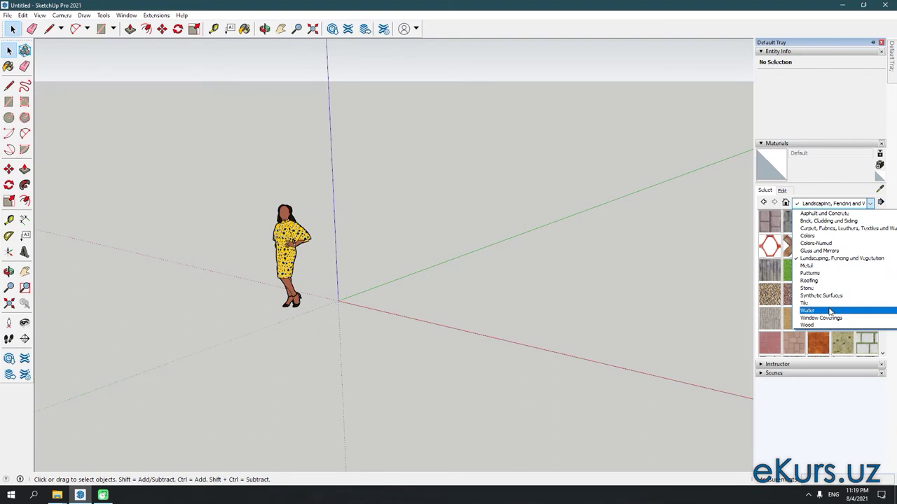
pyautogui.click(832, 310)
pyautogui.click(850, 204)
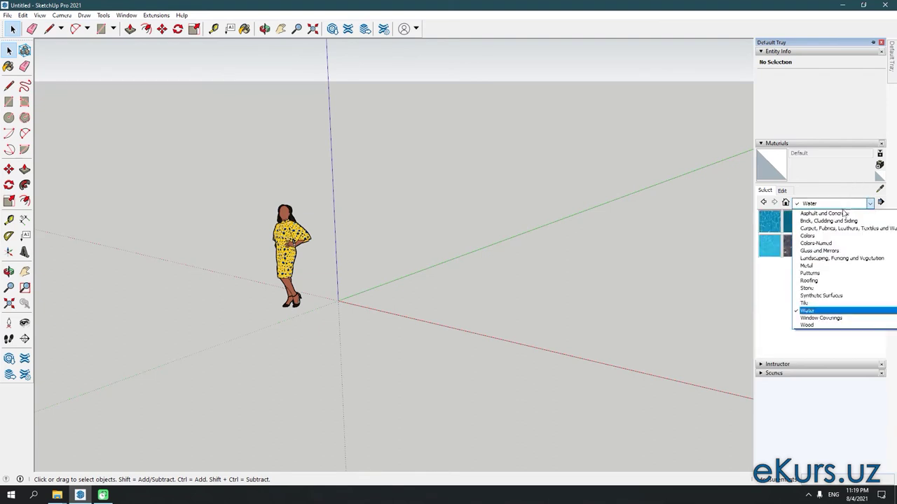
pyautogui.click(831, 297)
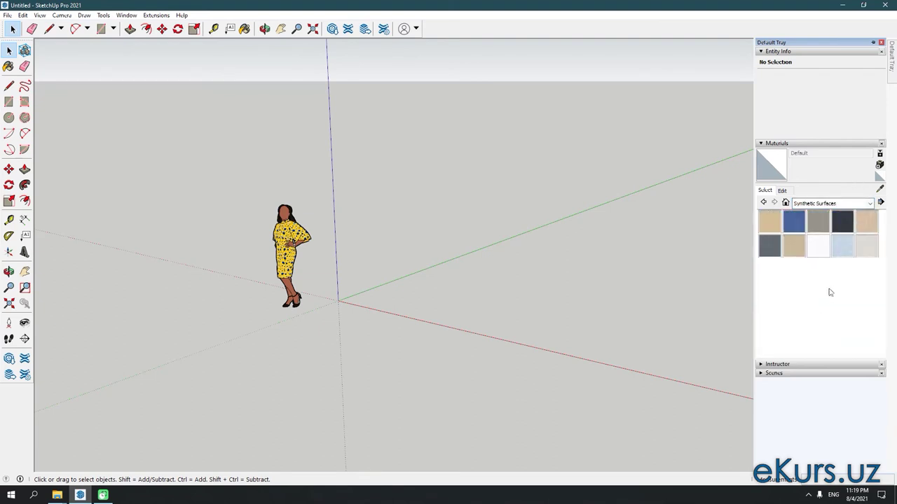
# - Expand the Instructor help panel and pin the Default Tray open
pyautogui.click(797, 365)
pyautogui.click(797, 365)
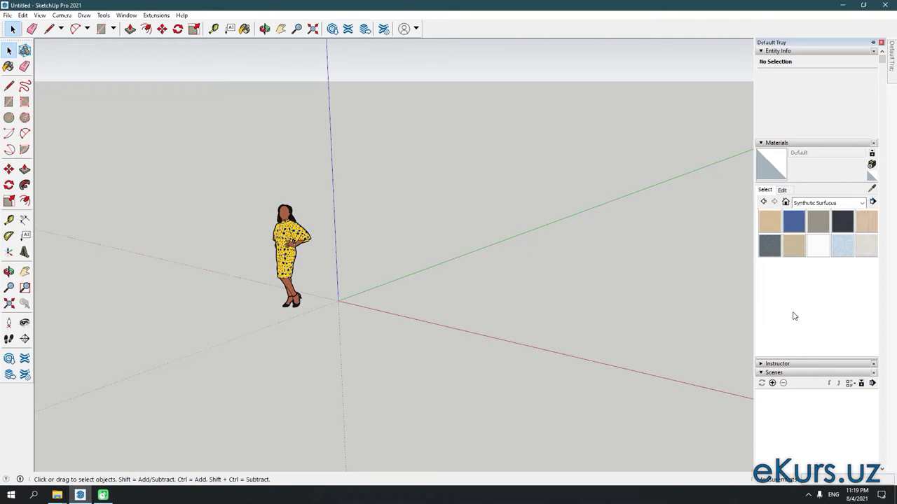
pyautogui.click(796, 365)
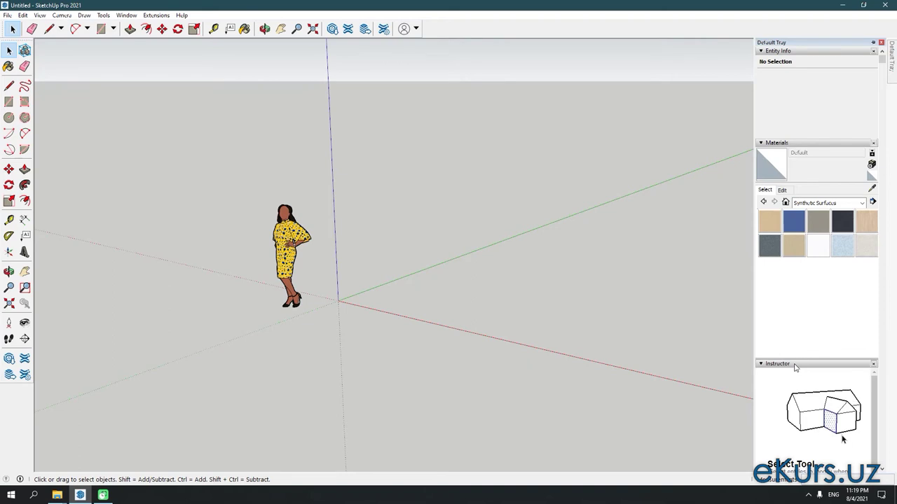
pyautogui.scroll(-2, 795, 366)
pyautogui.scroll(2, 796, 366)
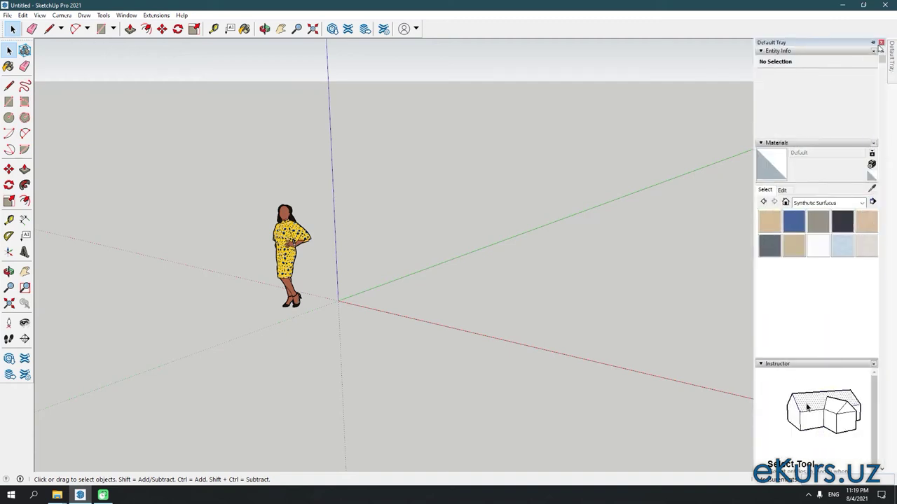
pyautogui.click(873, 43)
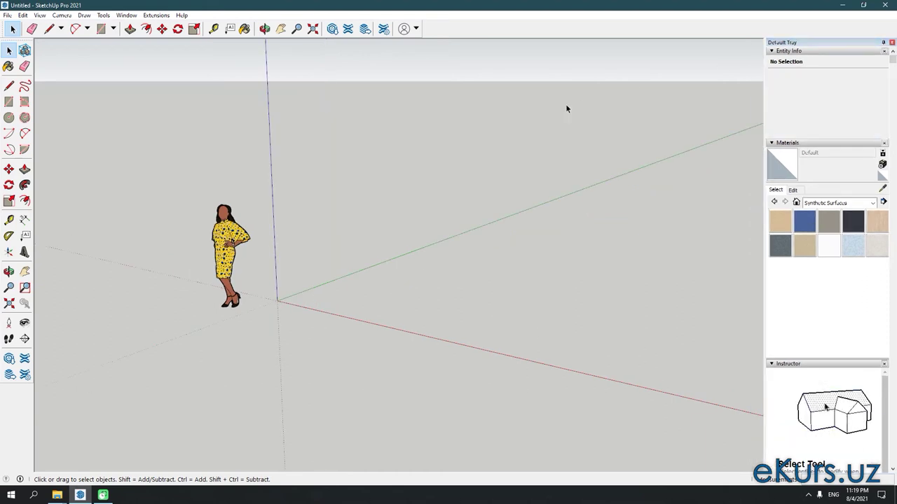
# - Unpin the tray, bring it back via Window > Default Tray > Show Tray, then close it
pyautogui.click(883, 43)
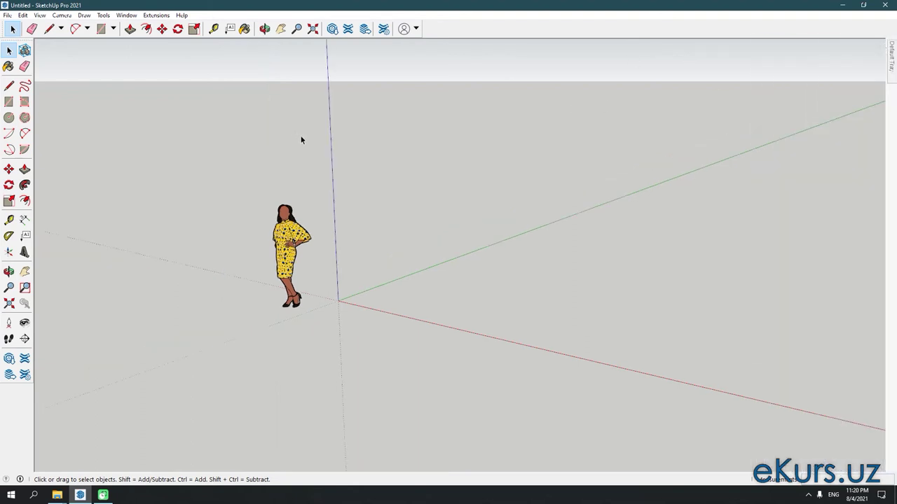
pyautogui.click(126, 14)
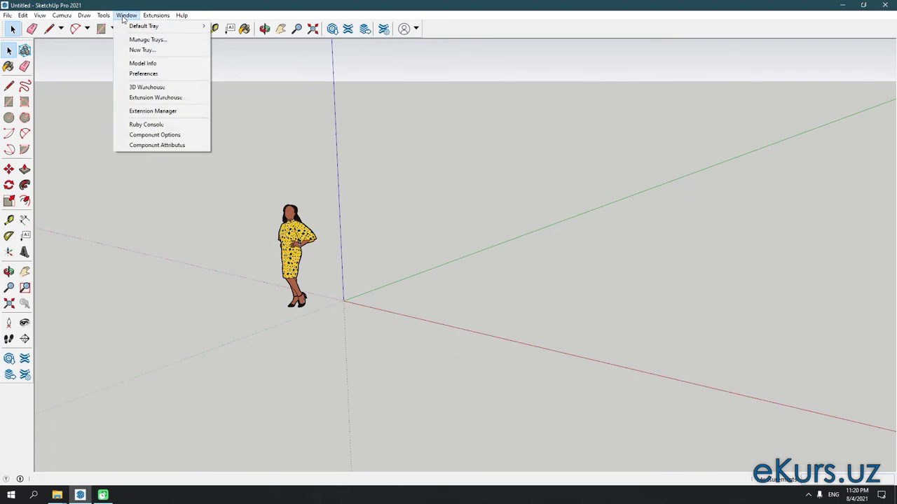
pyautogui.moveTo(144, 26)
pyautogui.click(236, 26)
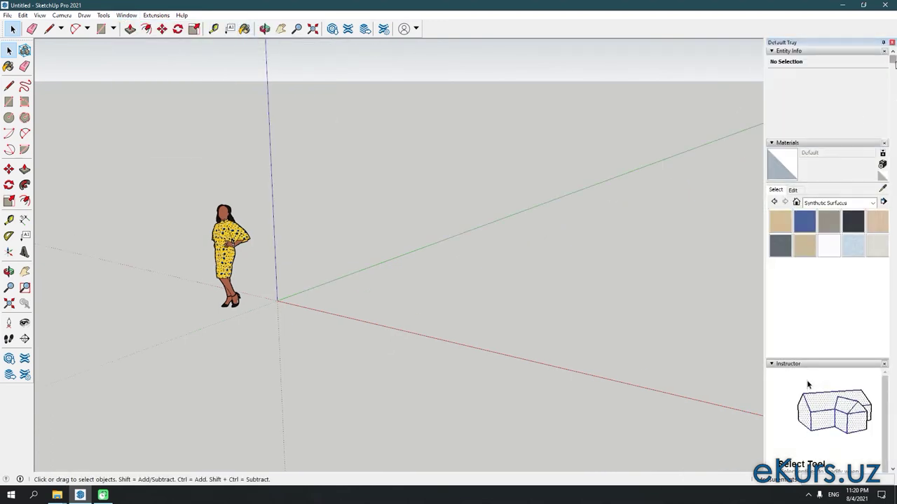
pyautogui.click(884, 43)
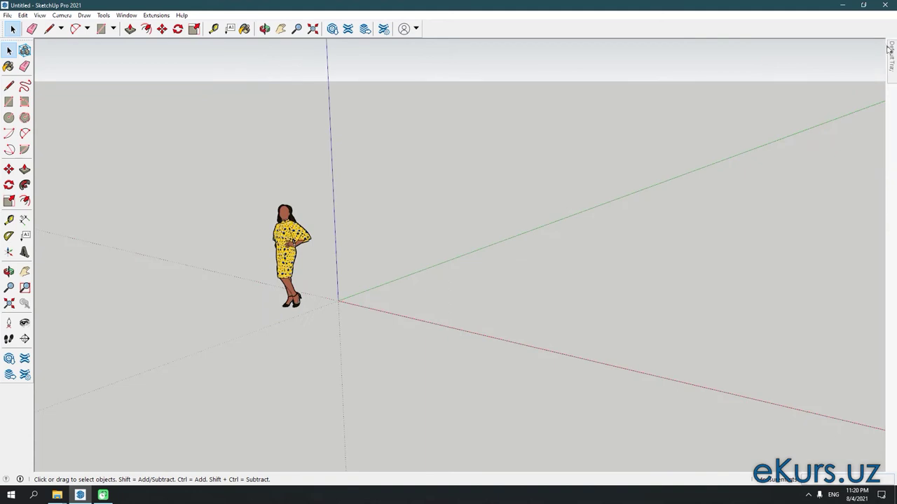
pyautogui.moveTo(892, 56)
pyautogui.click(873, 43)
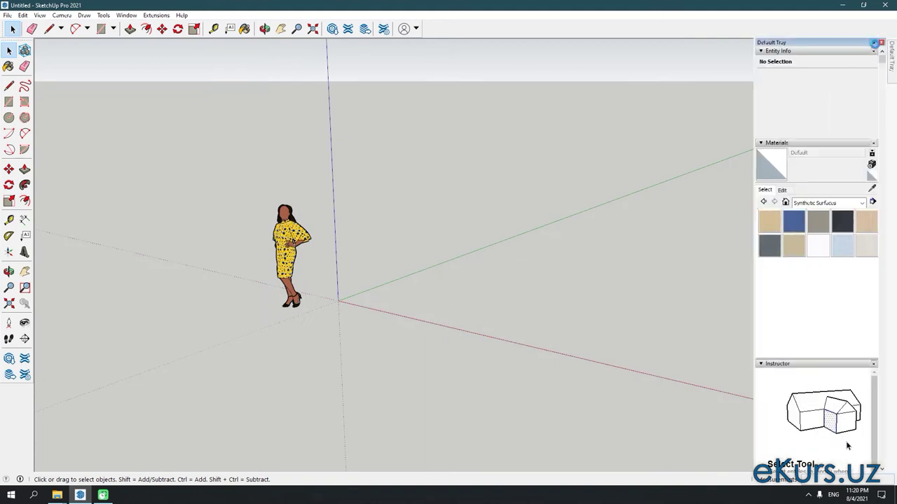
# - Pick Paint Bucket with B, return to Select, and browse the Draw menu
pyautogui.press('b')
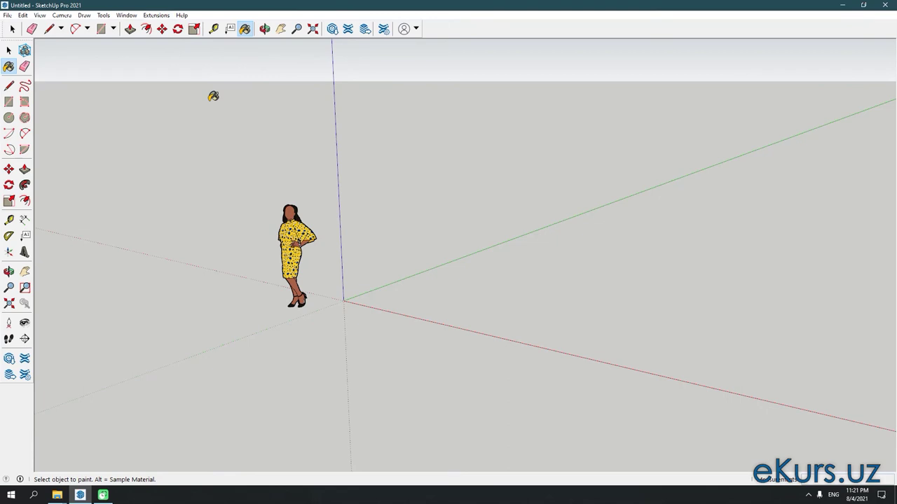
pyautogui.click(12, 28)
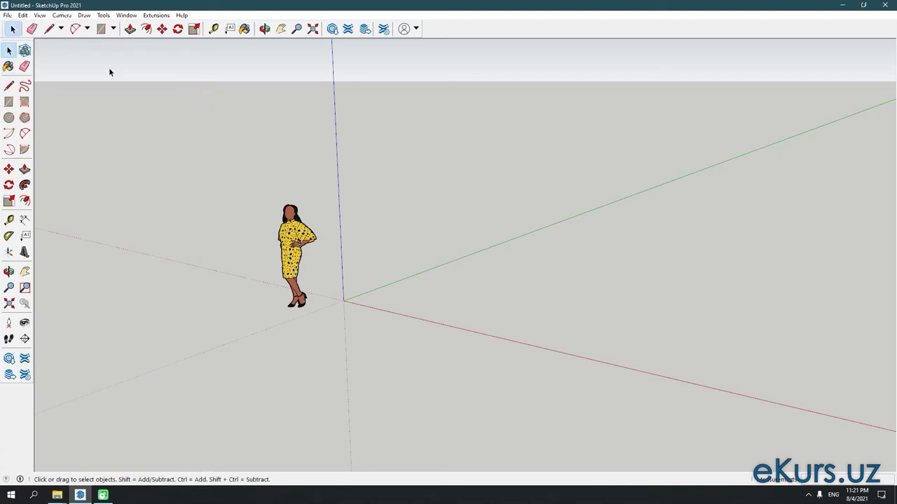
pyautogui.click(83, 15)
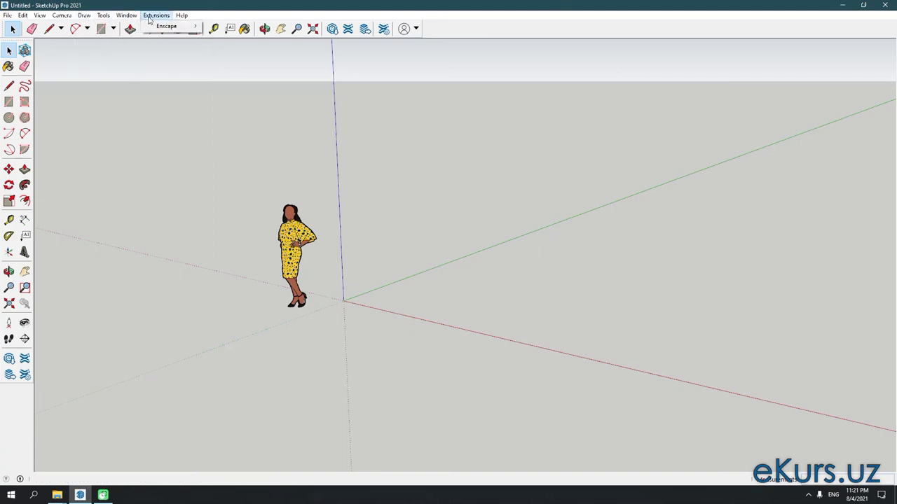
pyautogui.moveTo(126, 14)
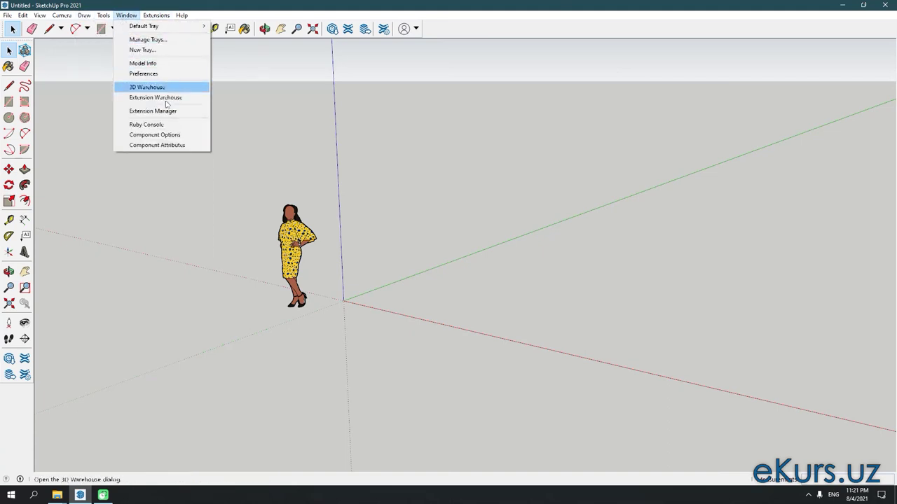
pyautogui.click(207, 46)
pyautogui.click(184, 17)
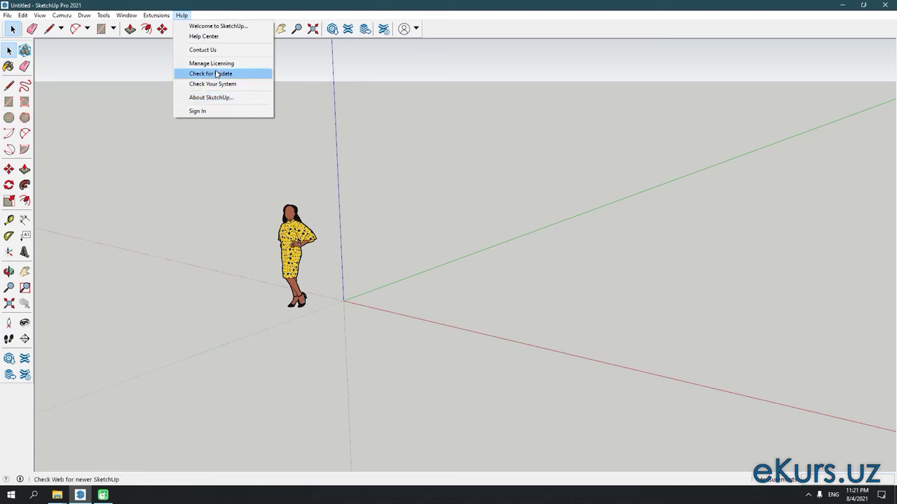
pyautogui.click(164, 64)
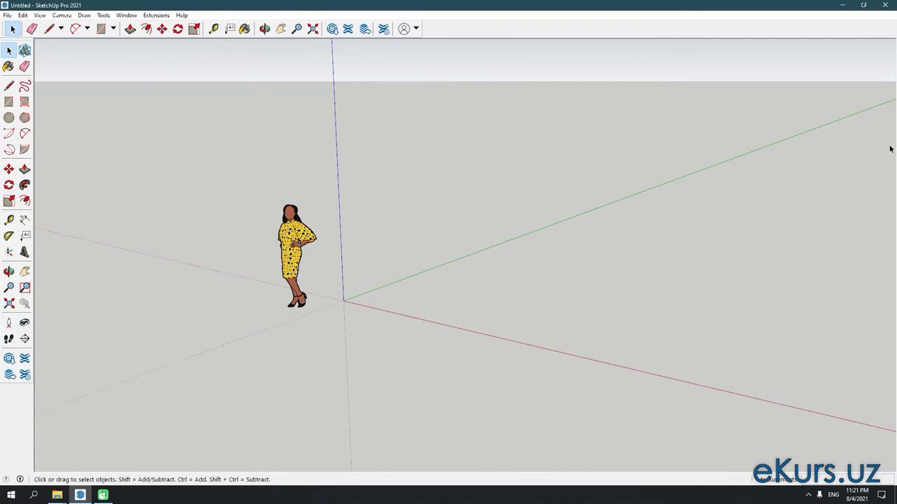
# - Orbit down toward ground level and zoom out, then pick Tape Measure and the Line tool (L)
pyautogui.moveTo(470, 88); pyautogui.dragTo(193, 268, button='middle')
pyautogui.scroll(-3, 192, 268)
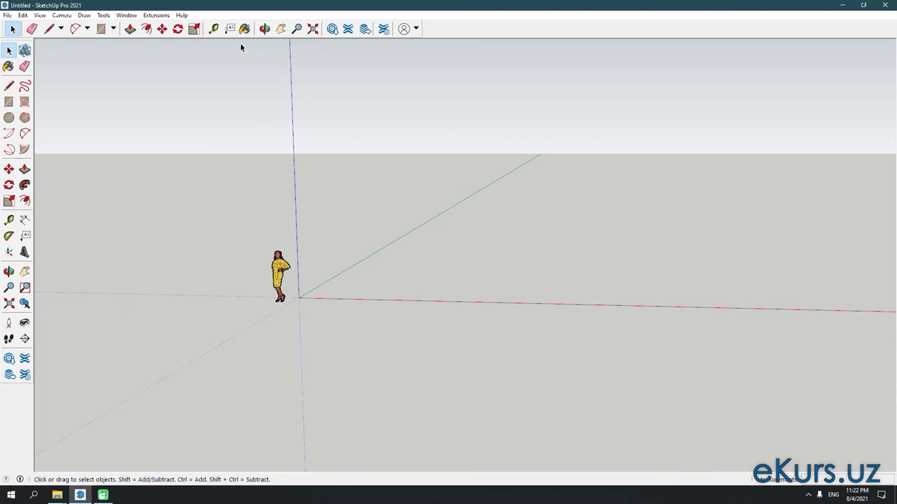
pyautogui.click(216, 28)
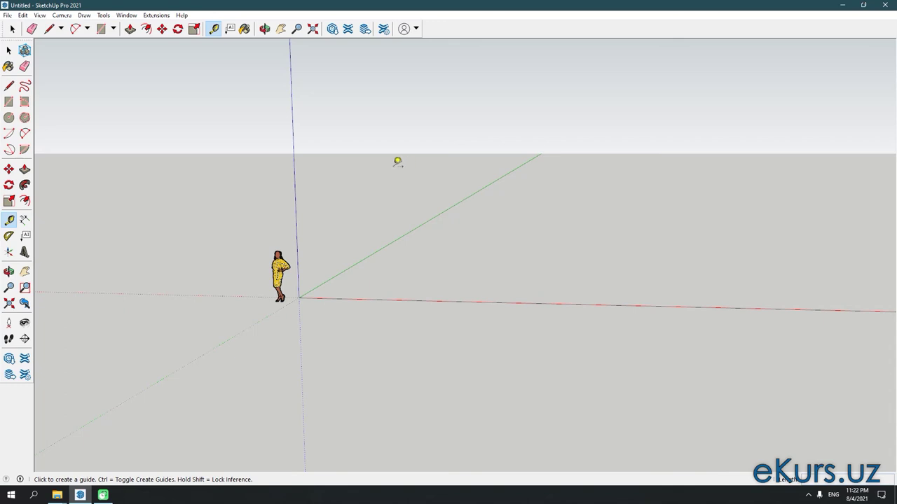
pyautogui.press('l')
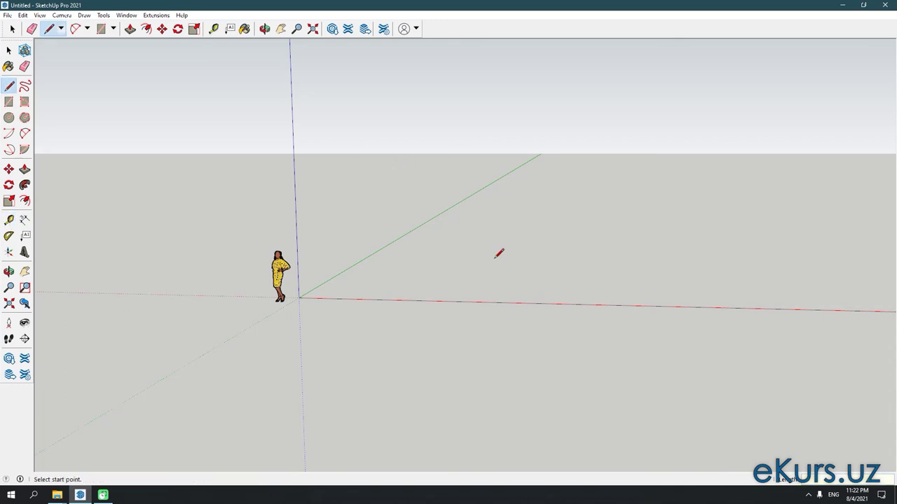